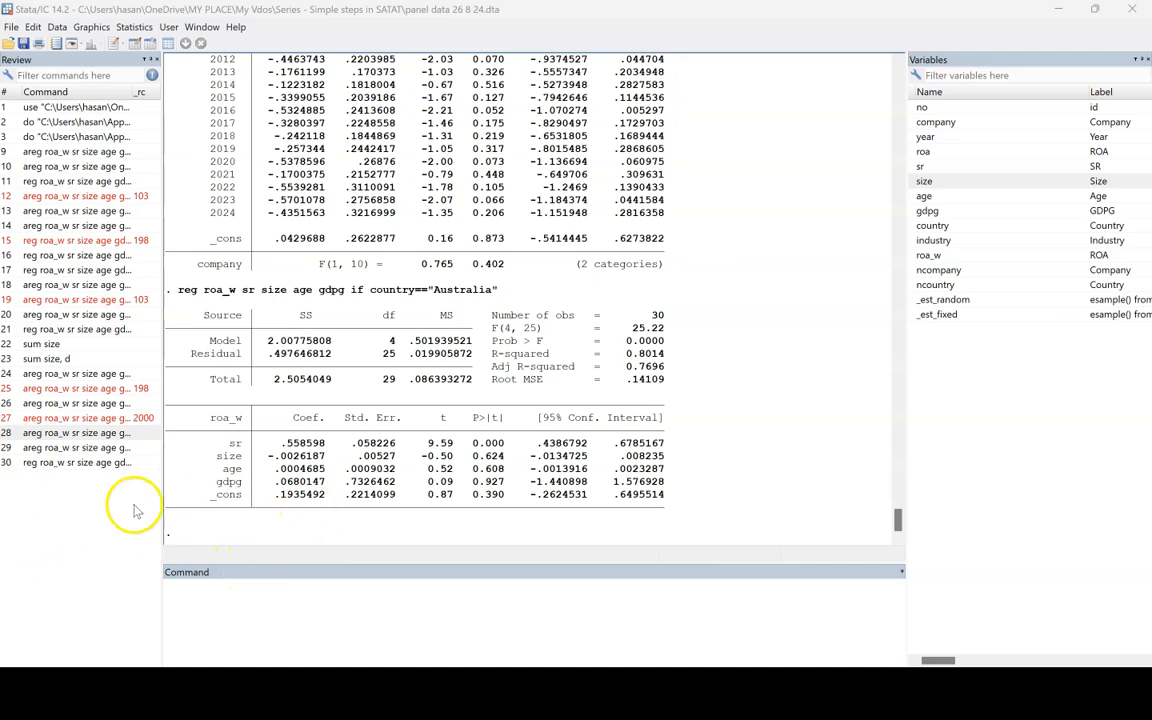
Step: Recall the last regression command and replace its Australia country condition with the variable size after if
click(74, 463)
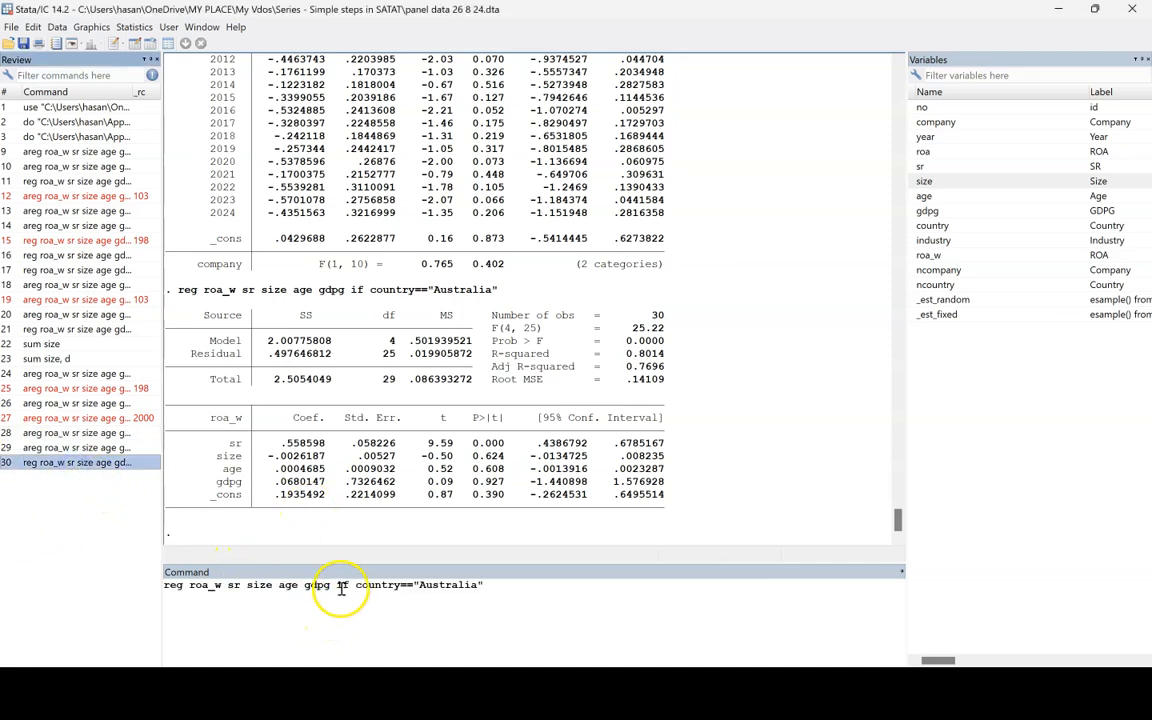
drag(340, 585, 644, 621)
key(BackSpace)
key(BackSpace)
text(if)
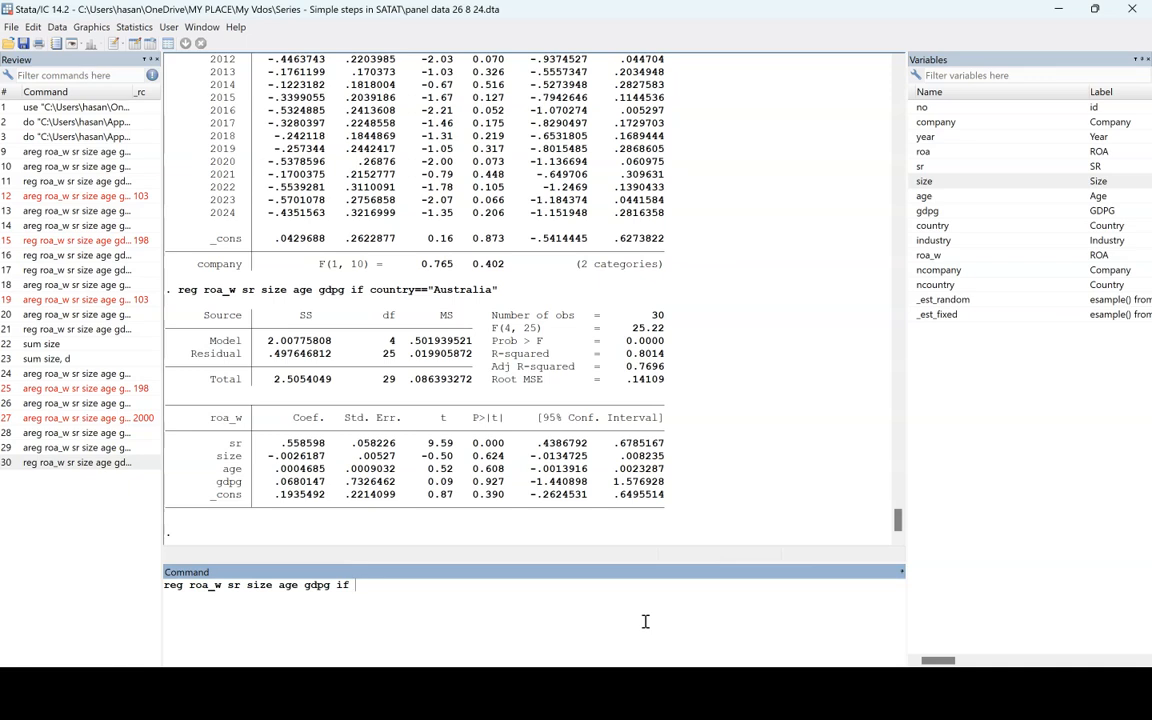
text(size)
Step: Remove size from the list of independent variables in the regression command
click(278, 585)
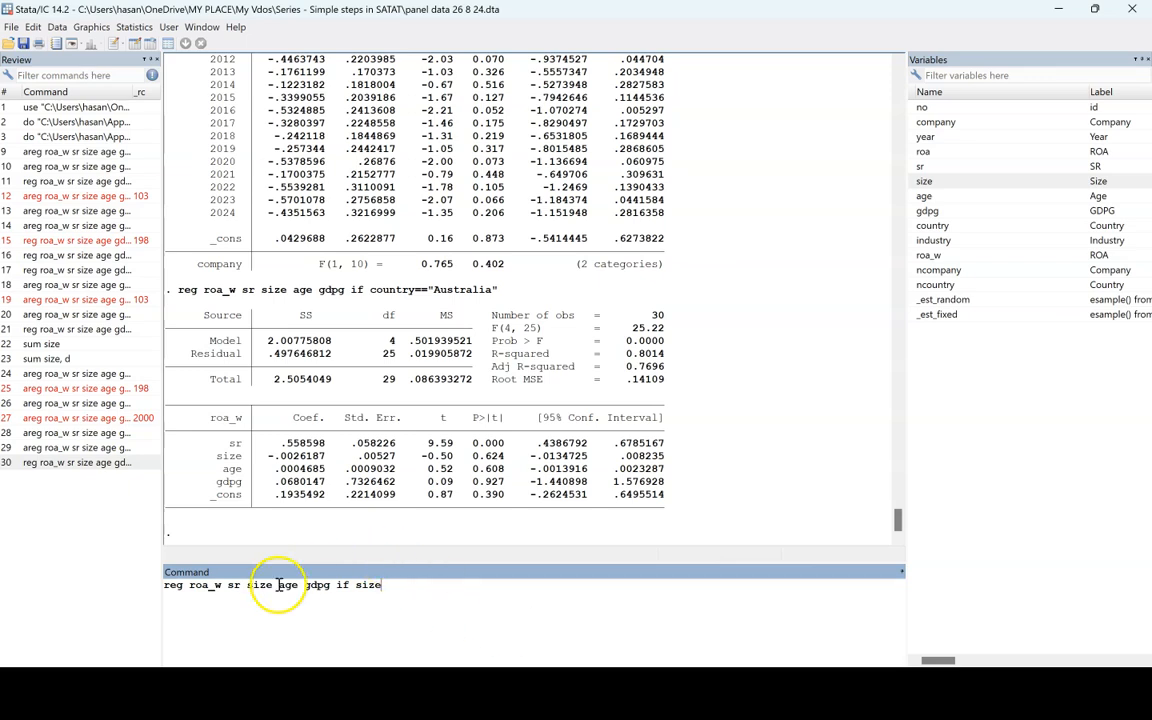
key(BackSpace)
key(BackSpace)
key(BackSpace)
key(BackSpace)
key(BackSpace)
Step: Complete the condition as size>20 and run the regression of roa_w on sr, age and gdpg
click(350, 588)
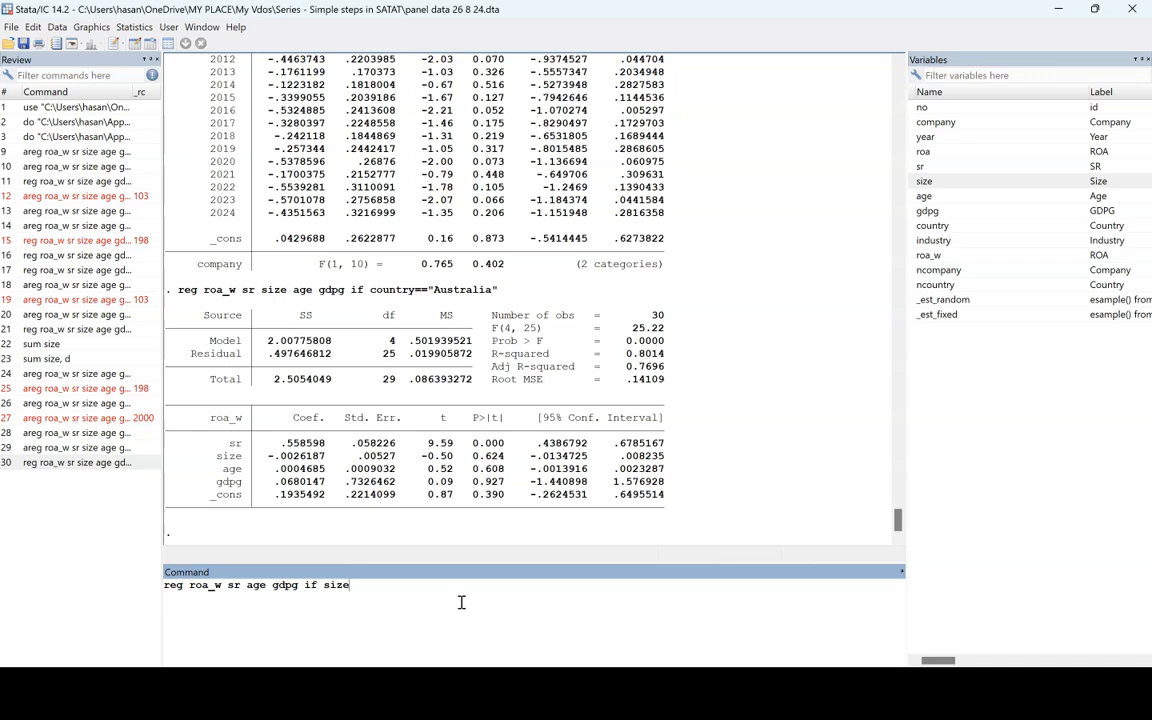
text(>20)
click(427, 605)
key(Return)
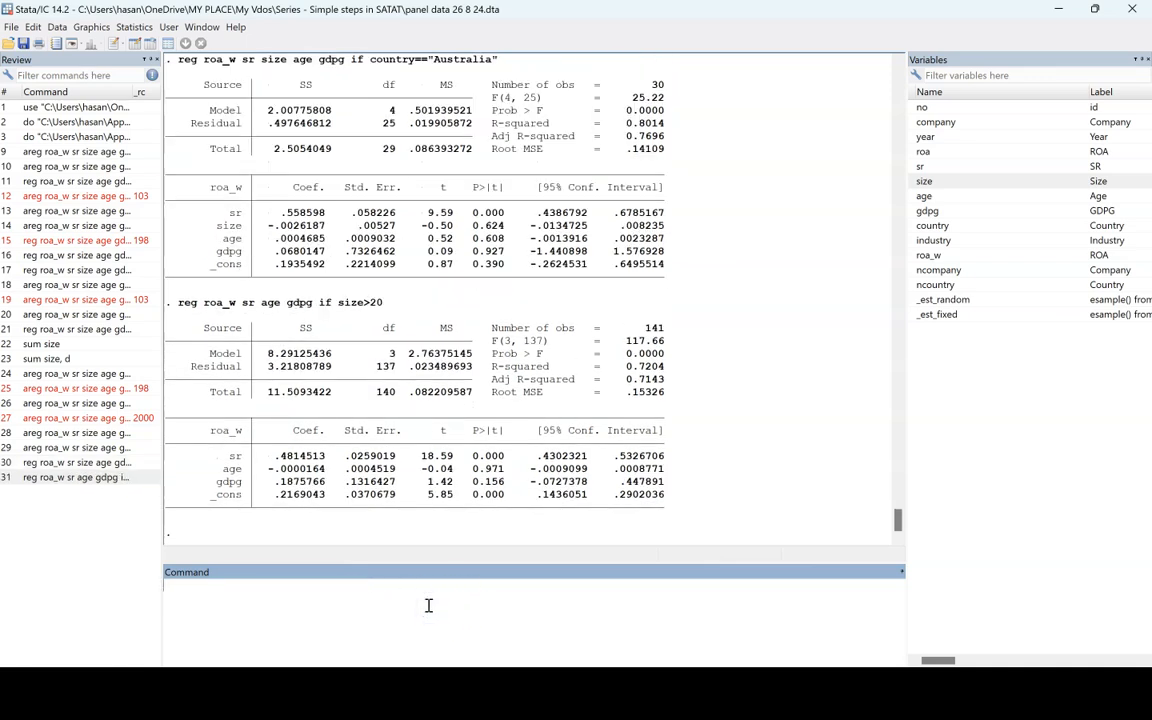
Step: Examine the number of observations, the sr coefficient and p-value, and the adjusted R-squared of the size>20 regression
double_click(658, 328)
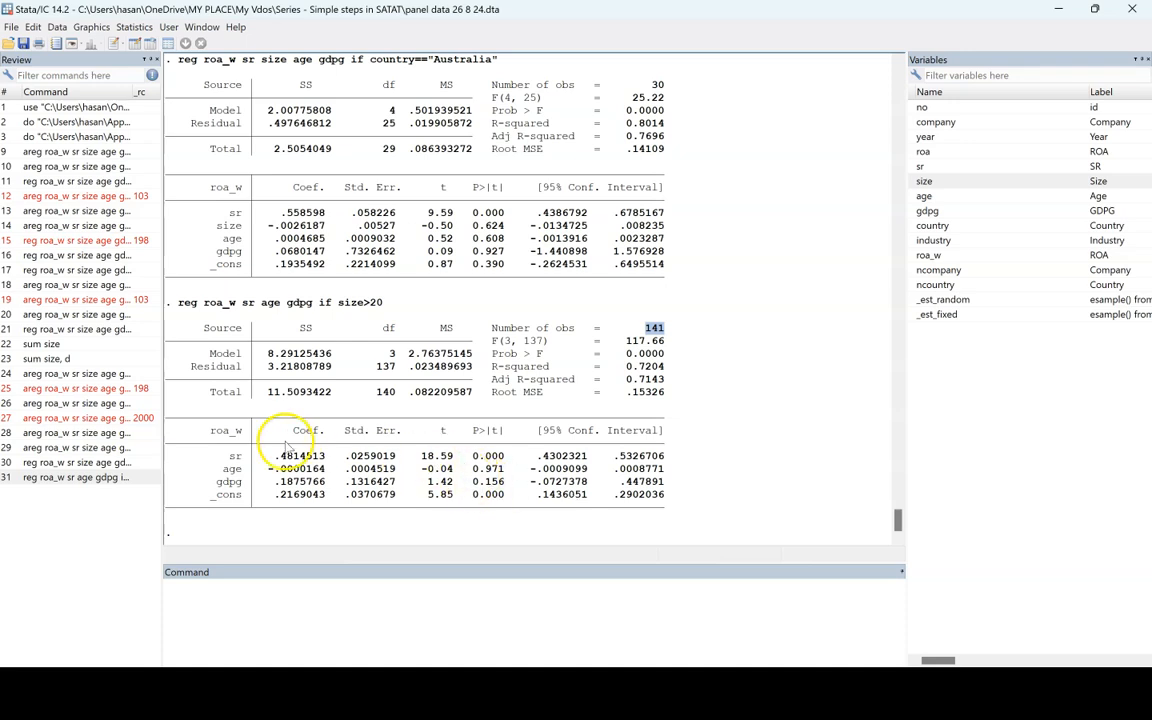
drag(275, 457, 324, 453)
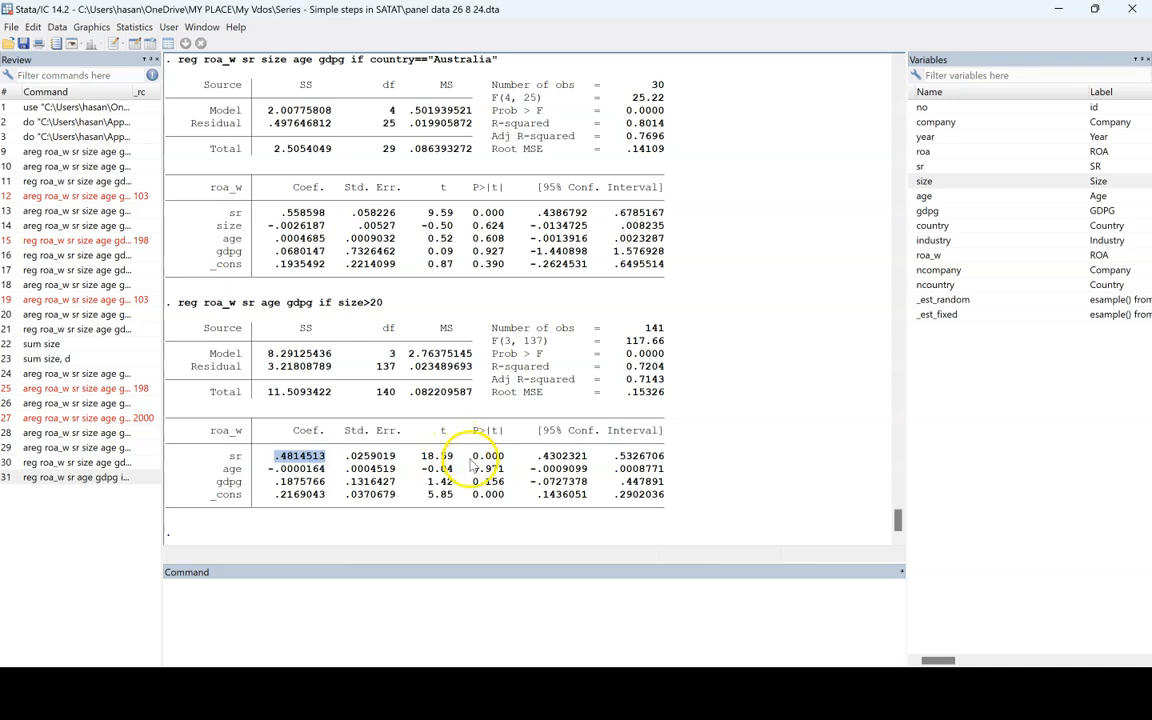
drag(470, 456, 508, 456)
drag(627, 379, 672, 392)
click(635, 394)
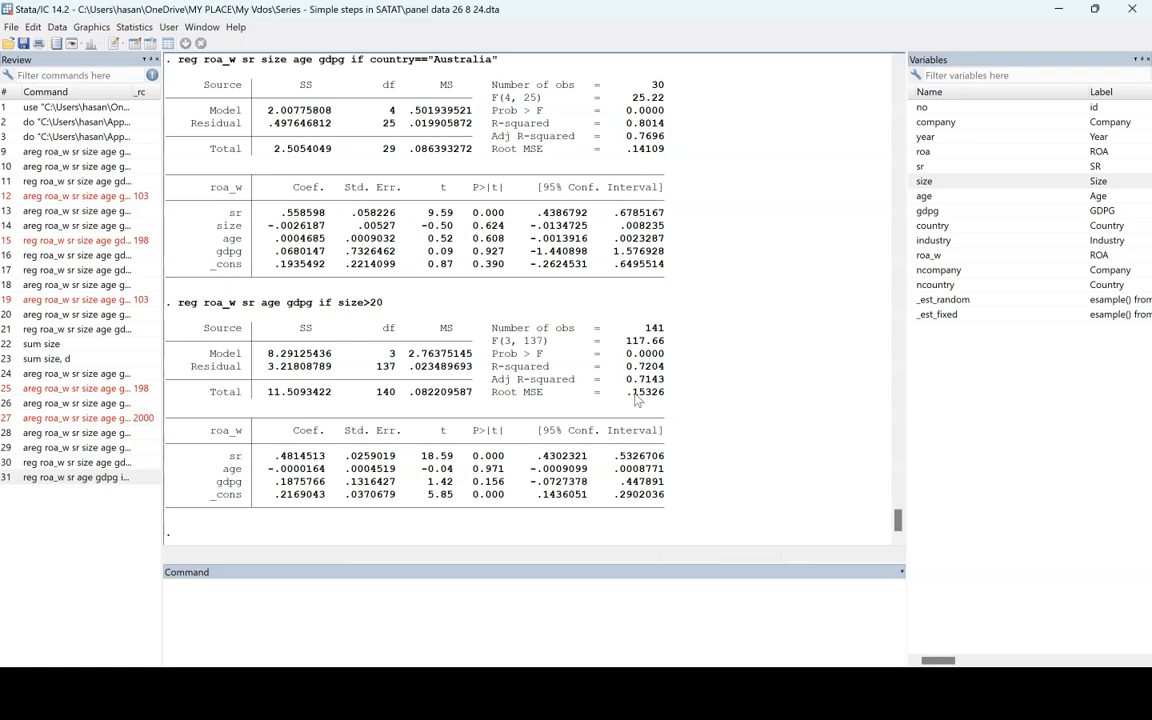
Step: Rerun the regression of roa_w on sr, age and gdpg with the condition changed to size<20
click(78, 477)
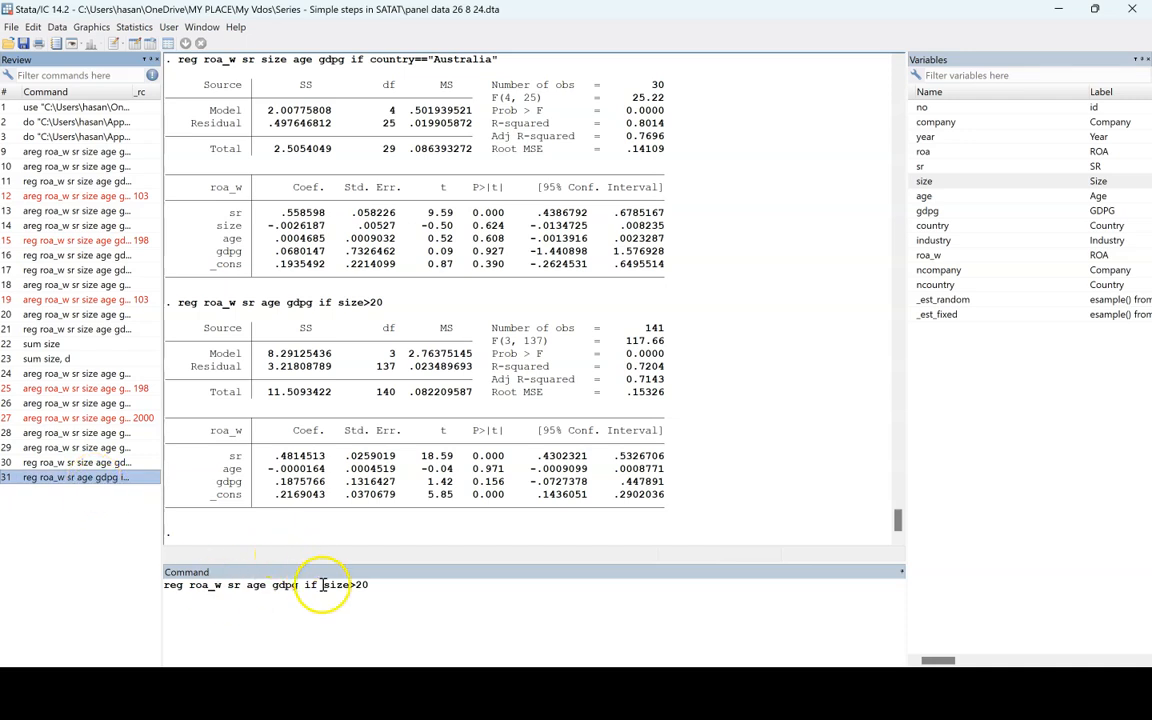
click(358, 585)
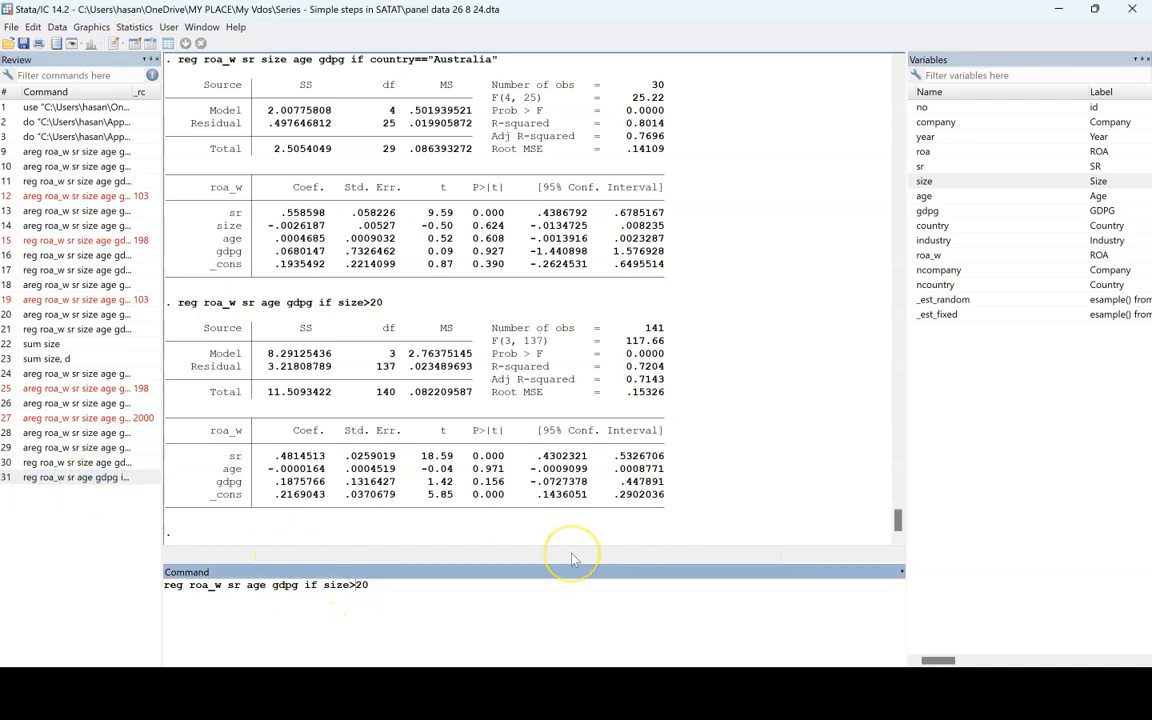
key(BackSpace)
text(<)
key(End)
key(Return)
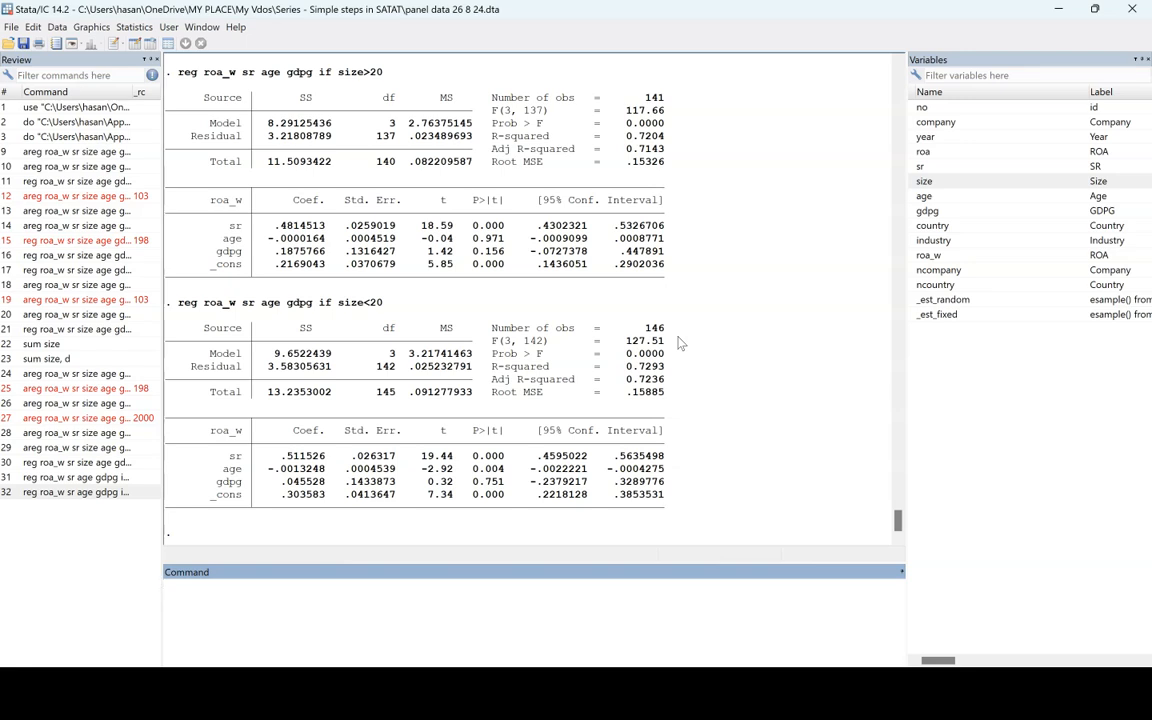
Step: Examine the sr coefficient, p-value and adjusted R-squared for size<20, and compare the observation counts of both size regressions
drag(281, 455, 325, 455)
drag(473, 455, 508, 456)
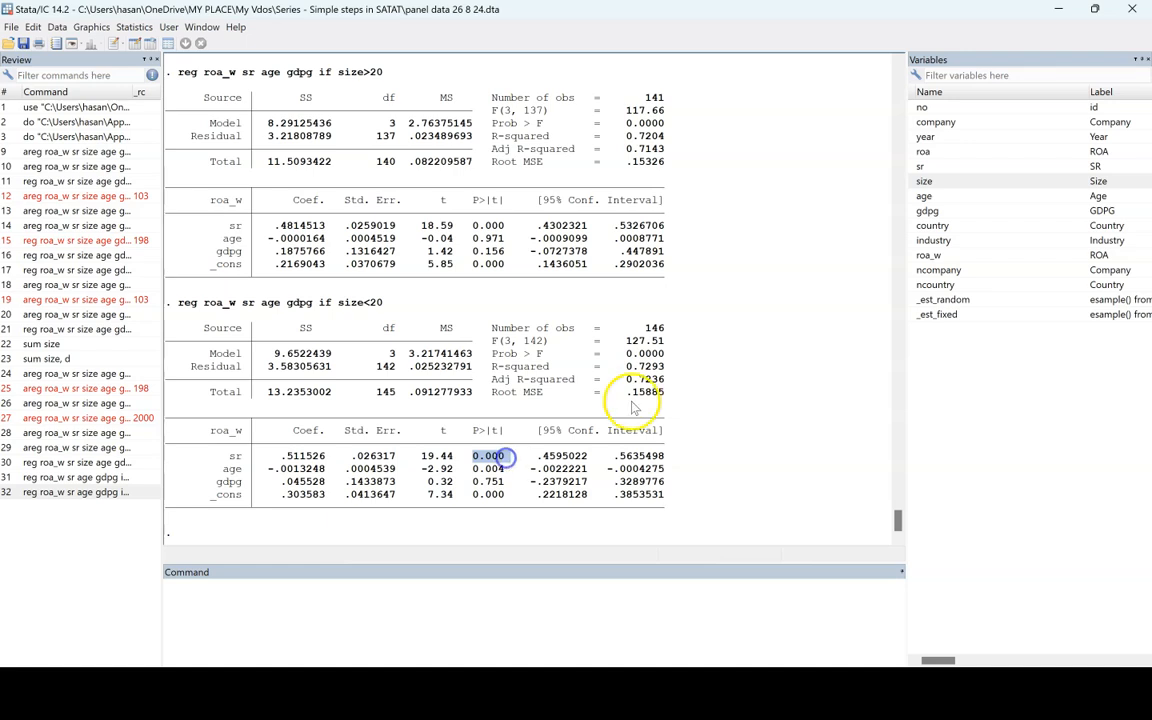
drag(626, 379, 673, 380)
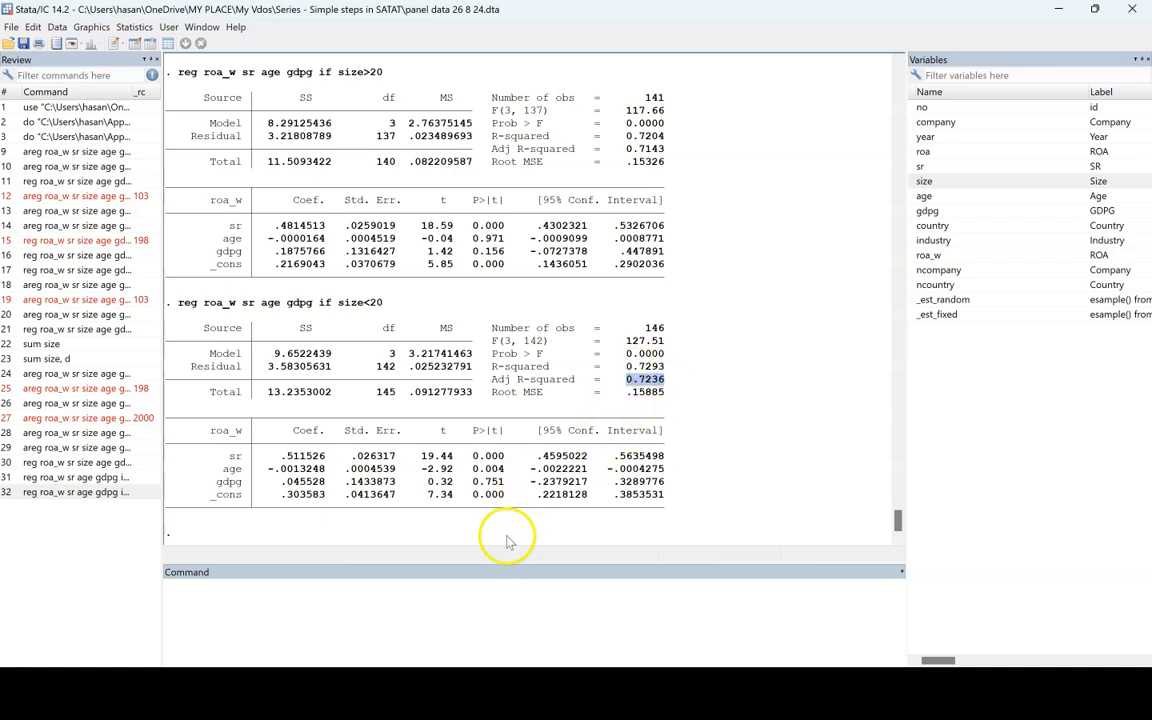
click(640, 251)
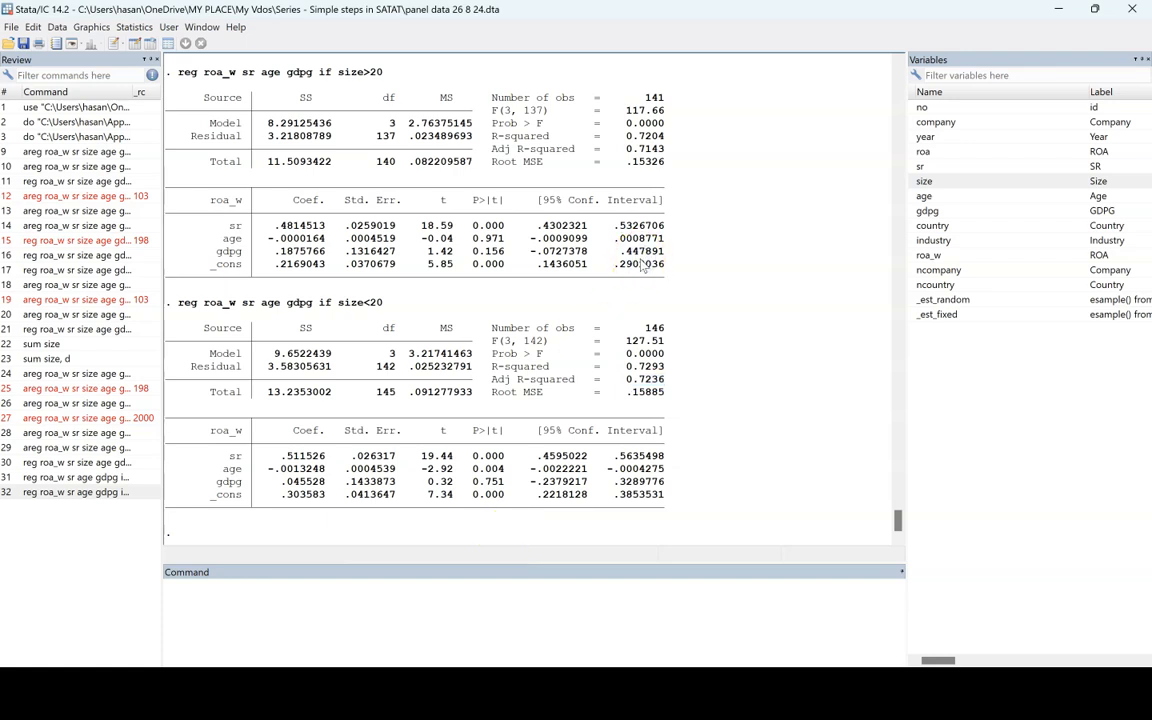
double_click(656, 97)
double_click(655, 328)
Step: Try to run the same regression with the condition size=20 and inspect the response
click(85, 492)
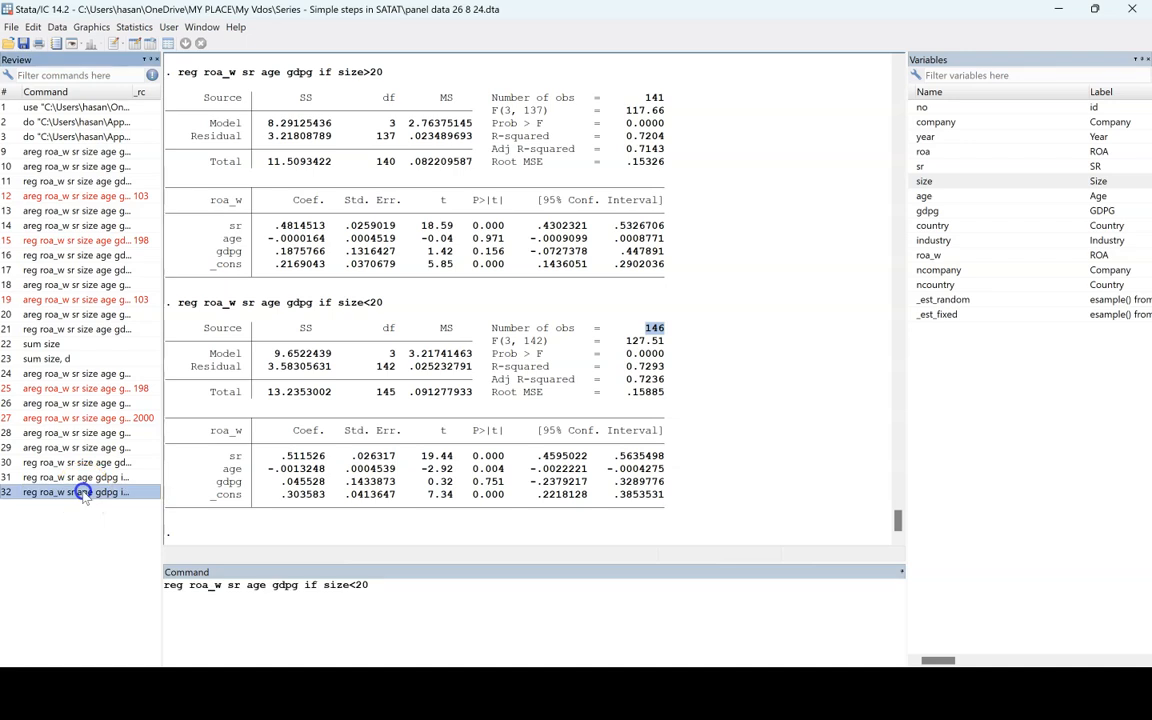
click(356, 587)
key(BackSpace)
text(=)
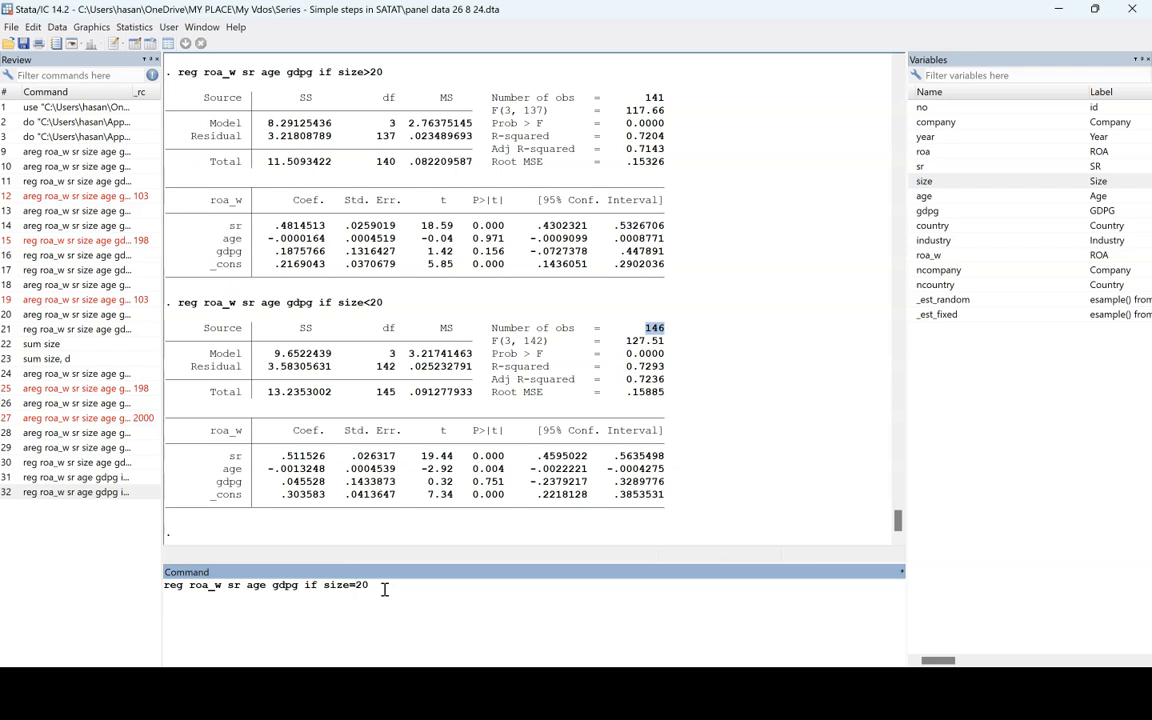
key(Return)
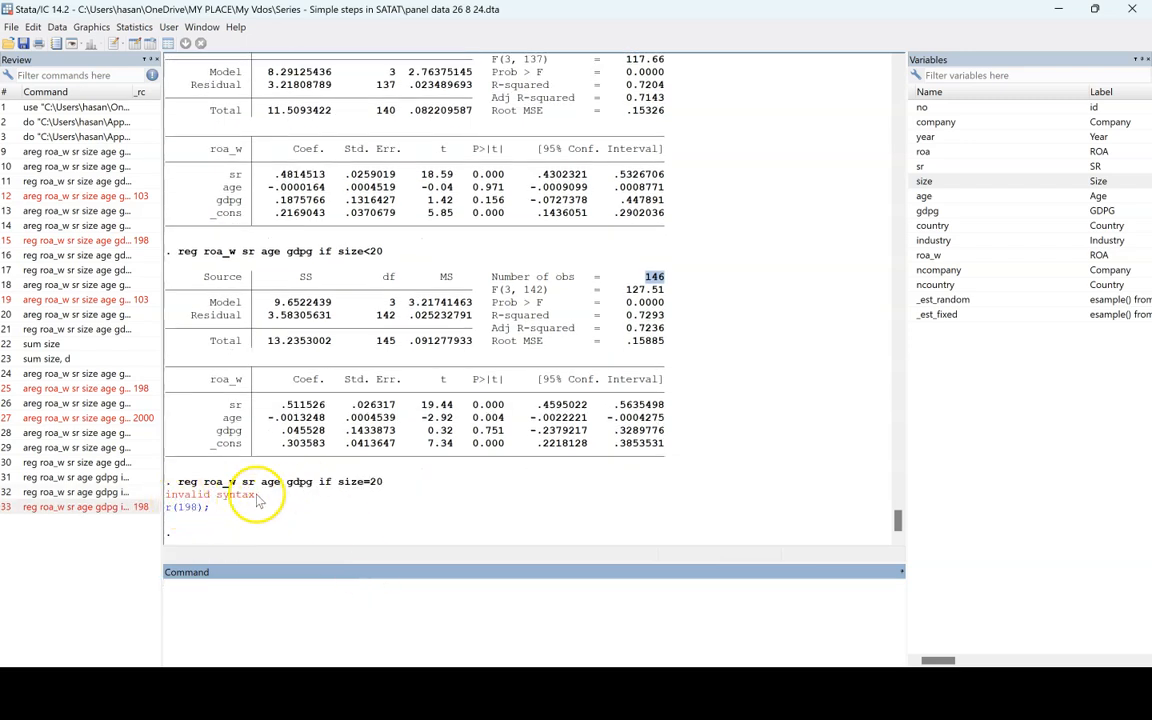
double_click(226, 500)
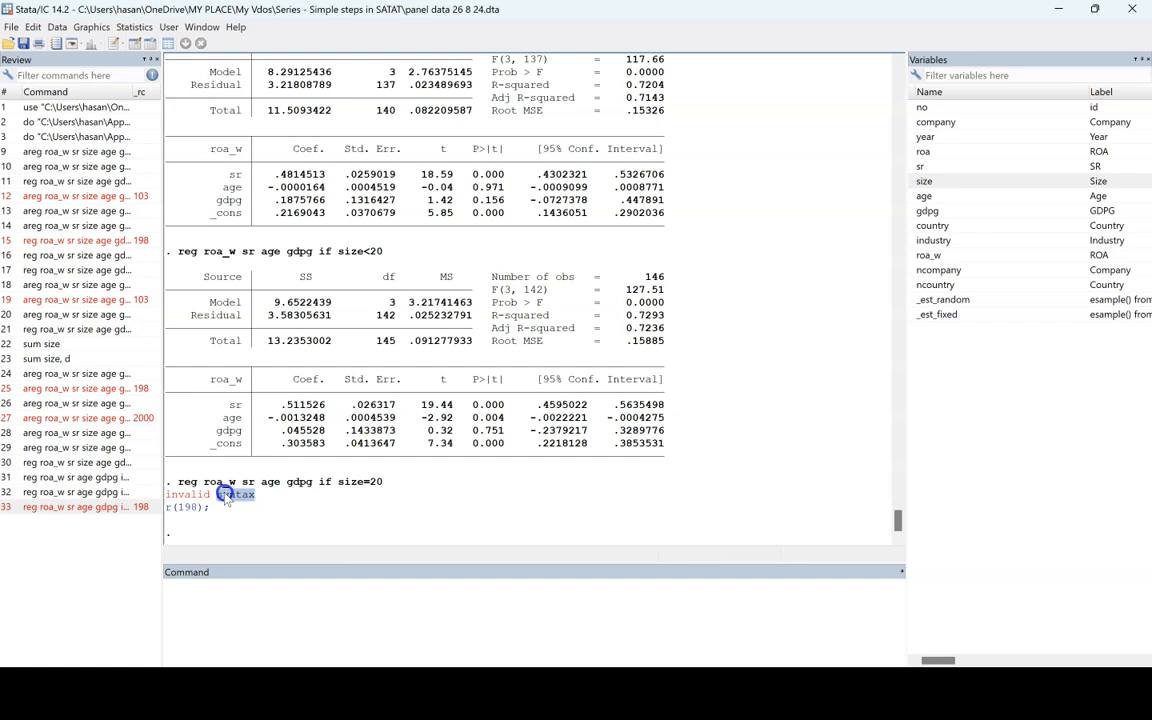
click(362, 482)
click(311, 608)
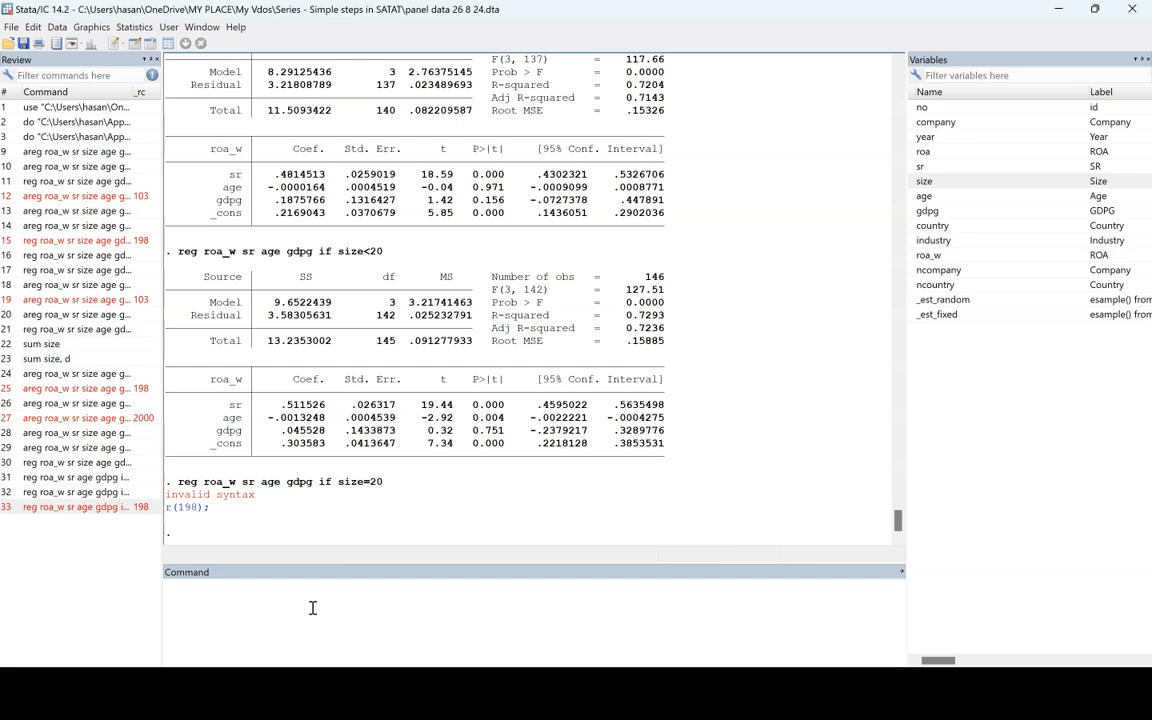
Step: Recall the size=20 regression, correct its condition to size==20, and run it
click(110, 507)
click(358, 586)
text(==20)
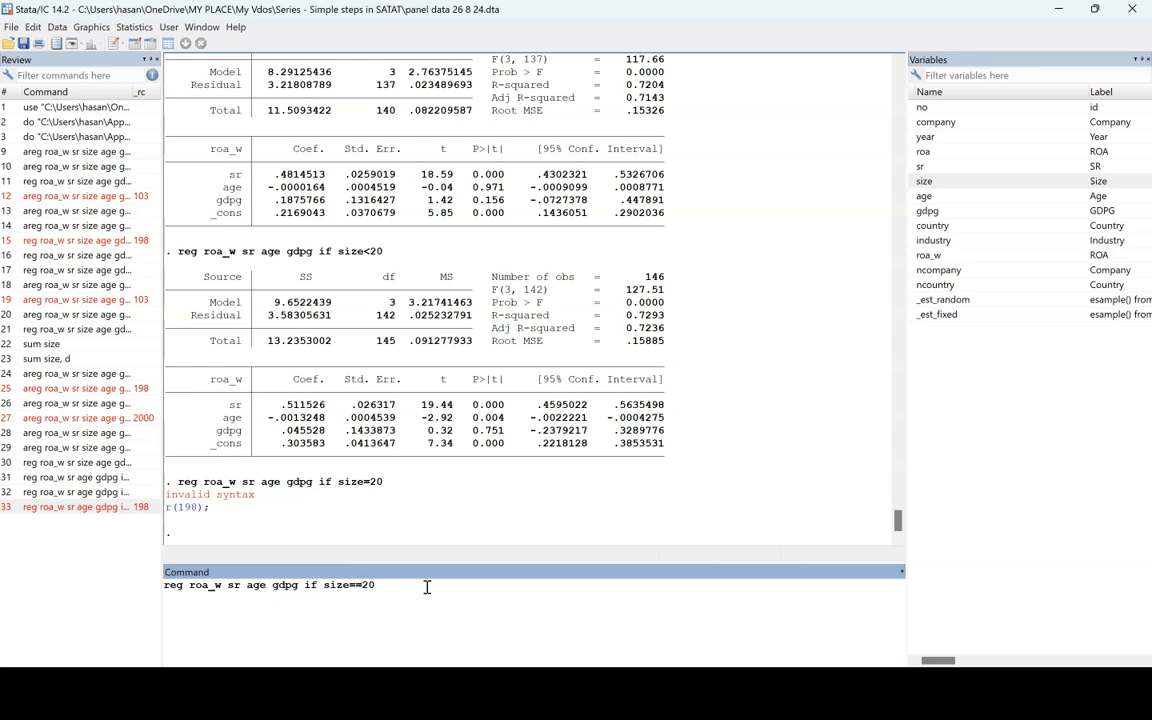
key(Return)
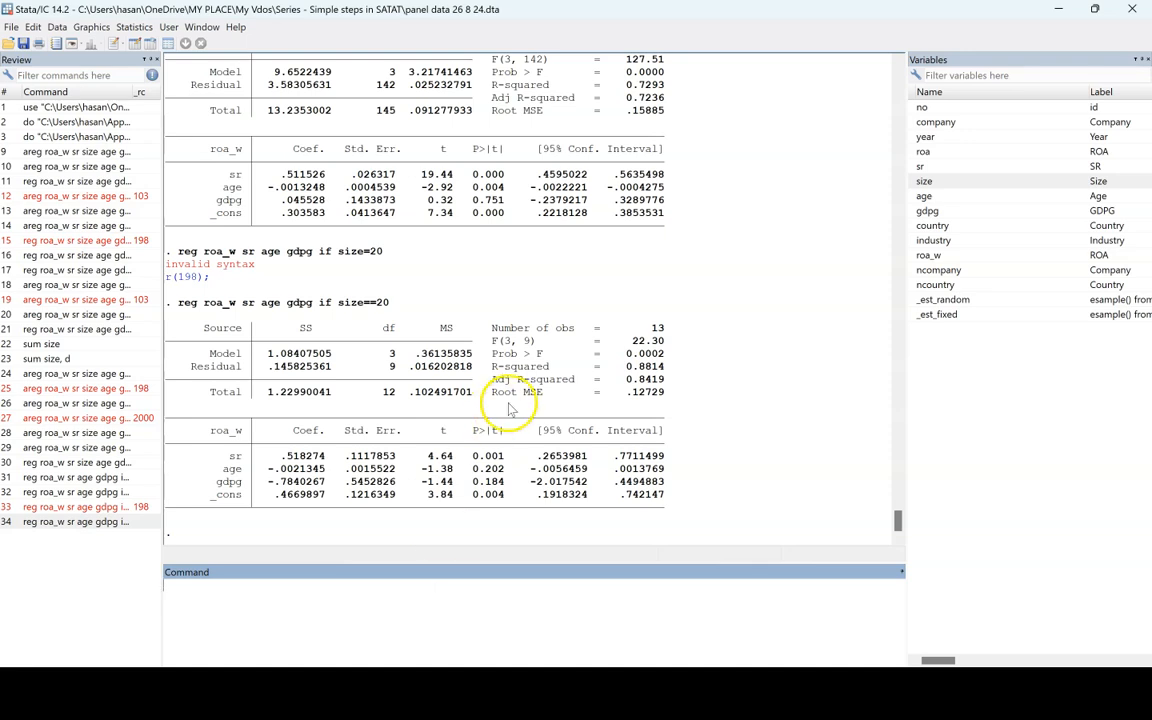
Step: Examine the number of observations for the size==20 regression and review the earlier output above it
click(654, 330)
double_click(654, 330)
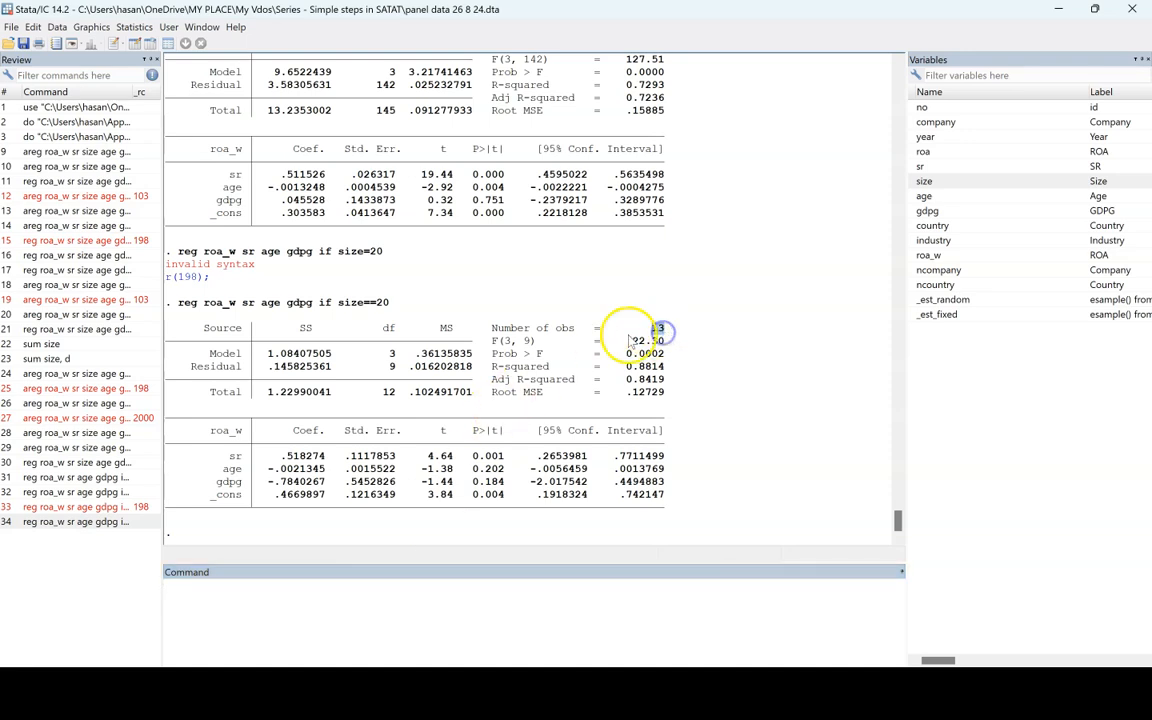
scroll(625, 300, up, 4)
scroll(624, 357, up, 4)
scroll(624, 357, down, 7)
Step: Recall the size==20 regression command and add size back as an independent variable after sr
click(58, 521)
click(219, 585)
key(Right)
key(Right)
key(Right)
key(Right)
text(size)
Step: Delete the size==20 expression after if, leaving the command as reg roa_w sr size age gdpg if
key(Right)
key(Right)
key(Right)
key(Right)
key(Right)
key(Right)
key(Right)
key(Right)
key(Right)
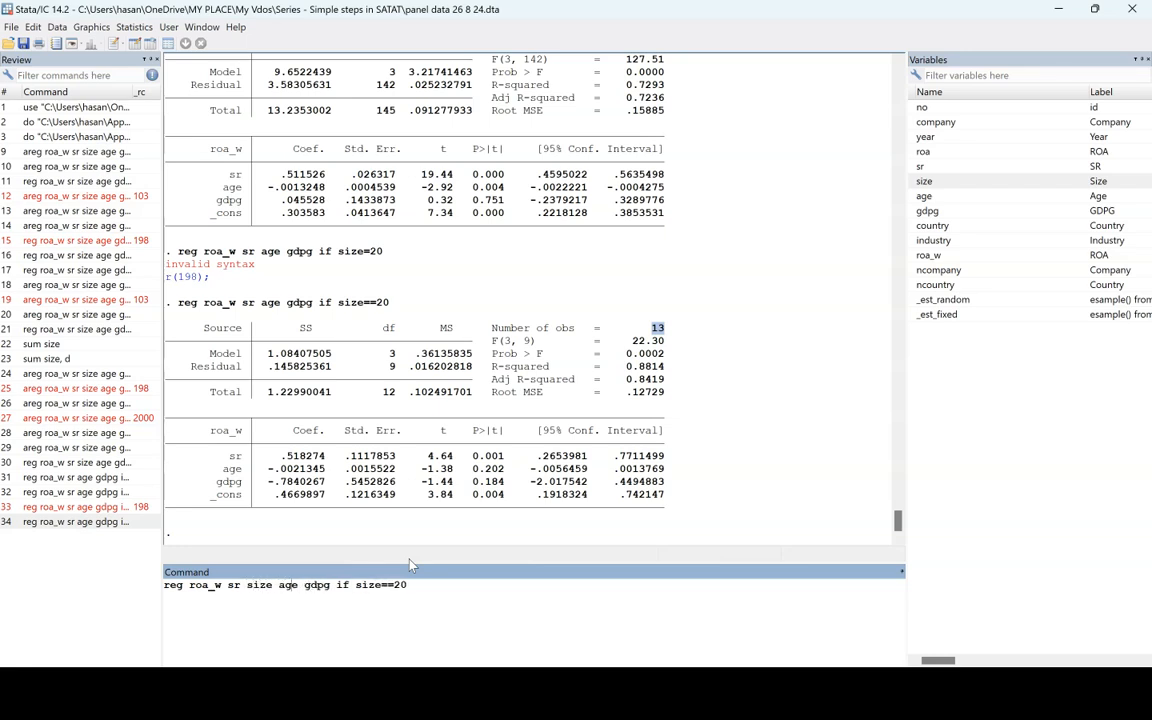
key(Right)
key(Right)
key(Right)
key(shift+End)
key(BackSpace)
click(338, 589)
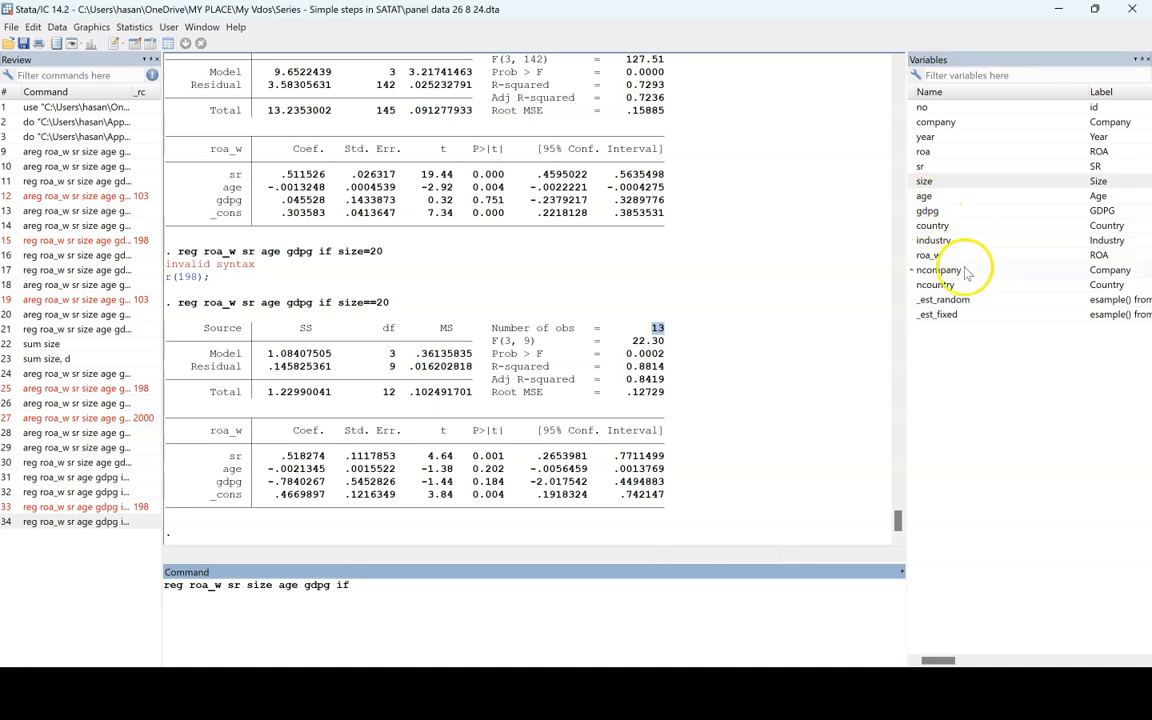
Step: Extend the regression condition with country="", leaving nothing between the quotation marks
click(895, 225)
click(466, 599)
text(country)
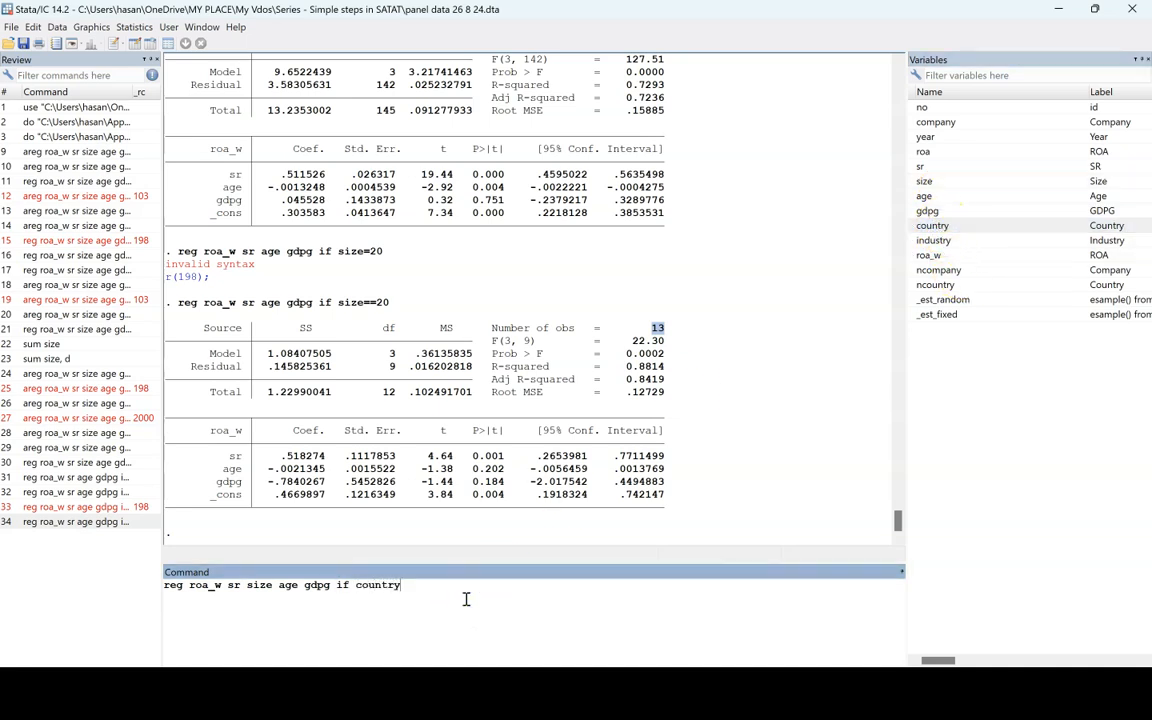
text(=" ")
key(Left)
key(BackSpace)
key(Delete)
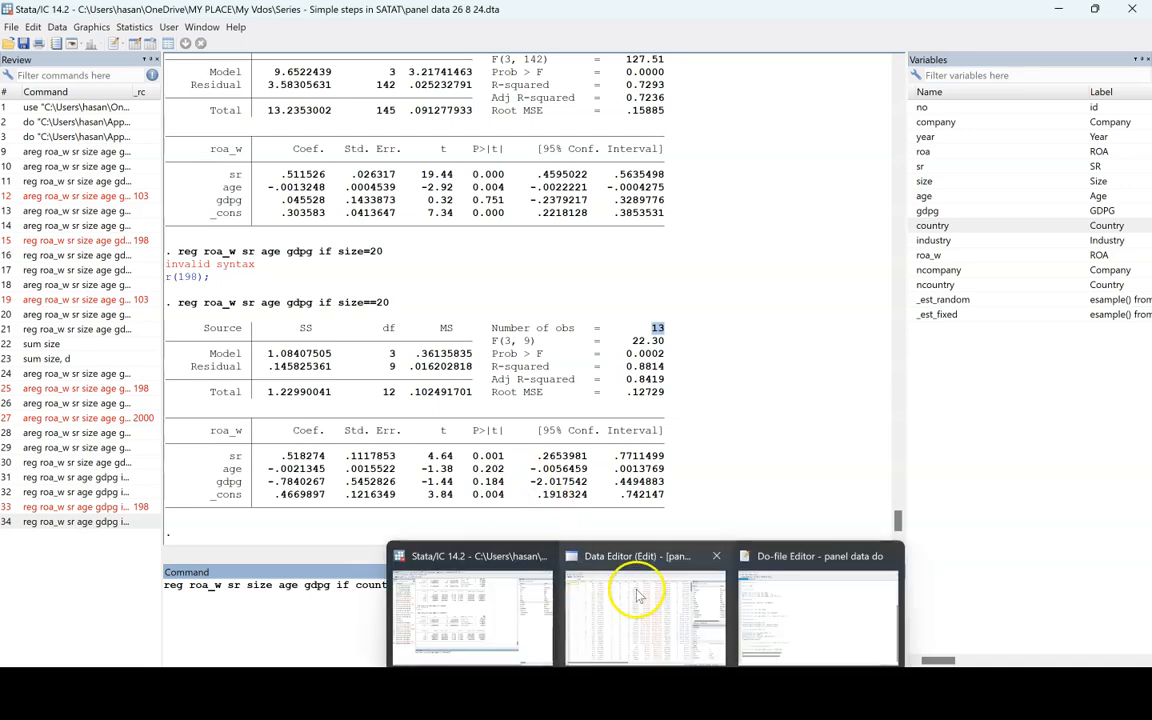
Step: Check the country spelling in the Data Editor, and try to run the regression with country="United States"
click(600, 575)
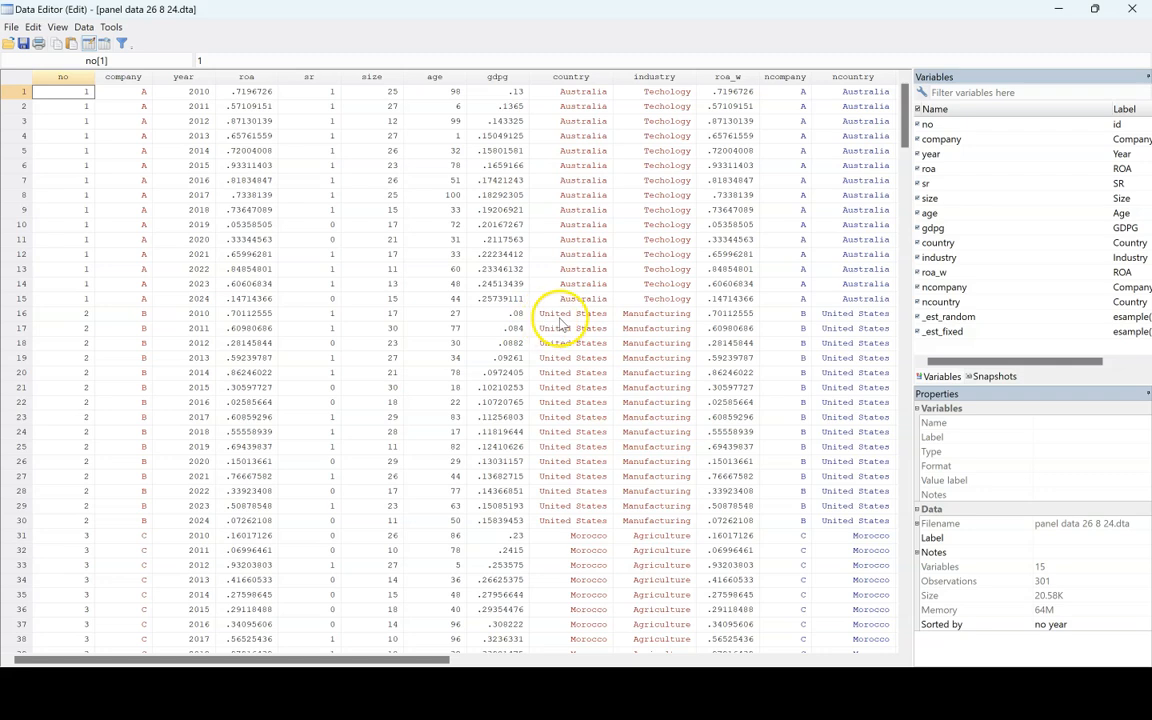
click(1066, 10)
click(410, 585)
text(United States)
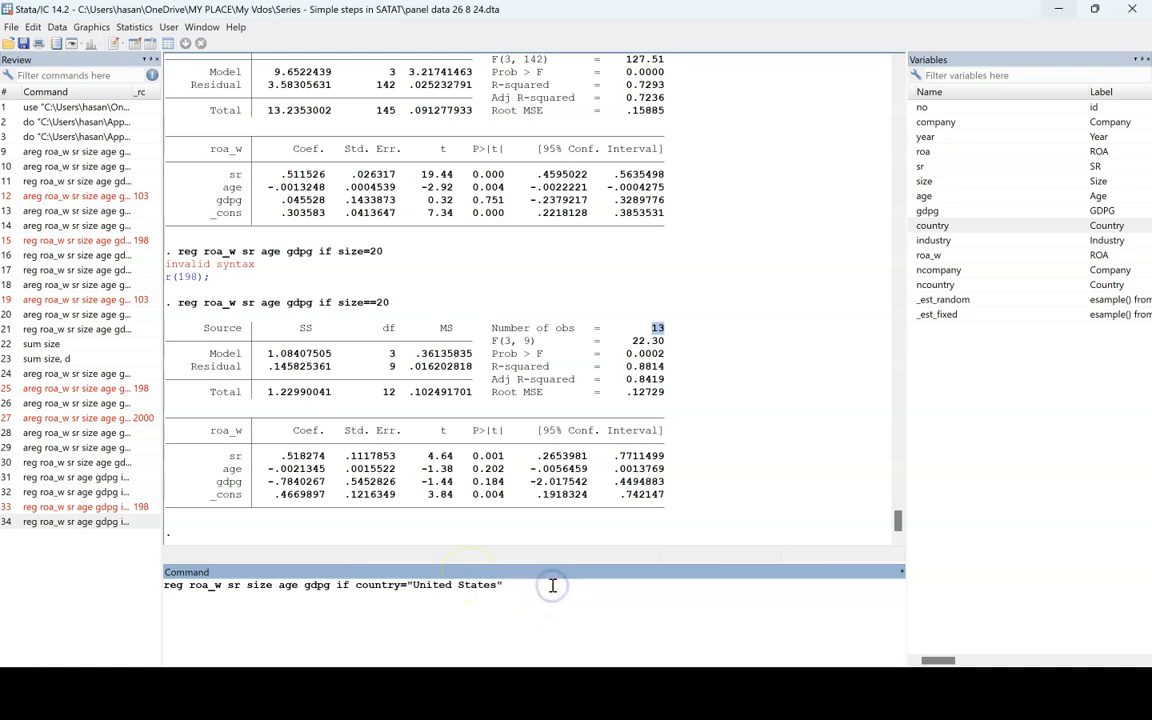
key(Return)
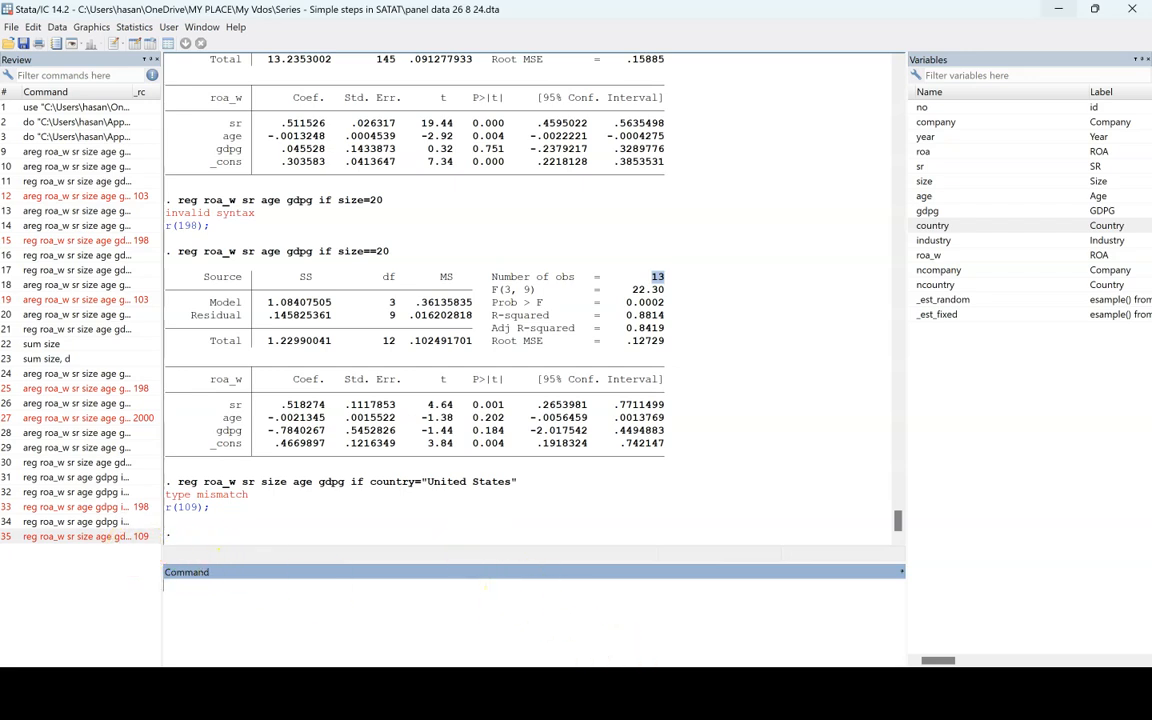
Step: Check the United States entry in the country column of the Data Editor against the command just run
mouse_move(645, 692)
click(652, 625)
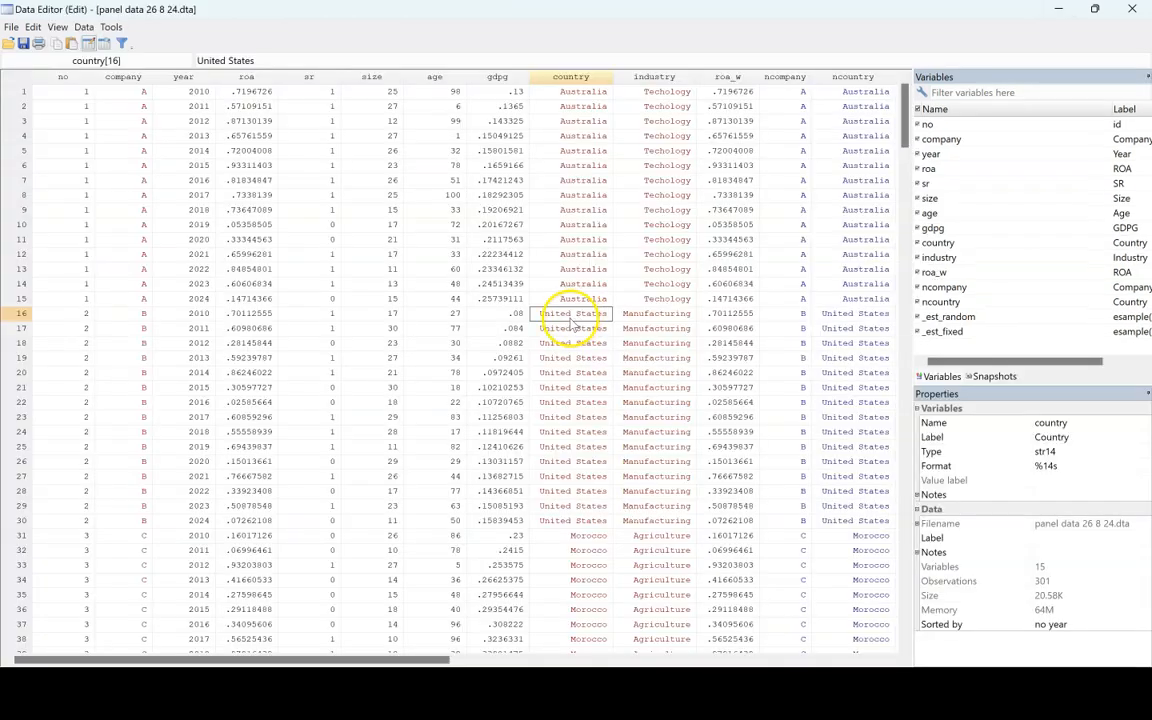
click(1058, 9)
click(497, 490)
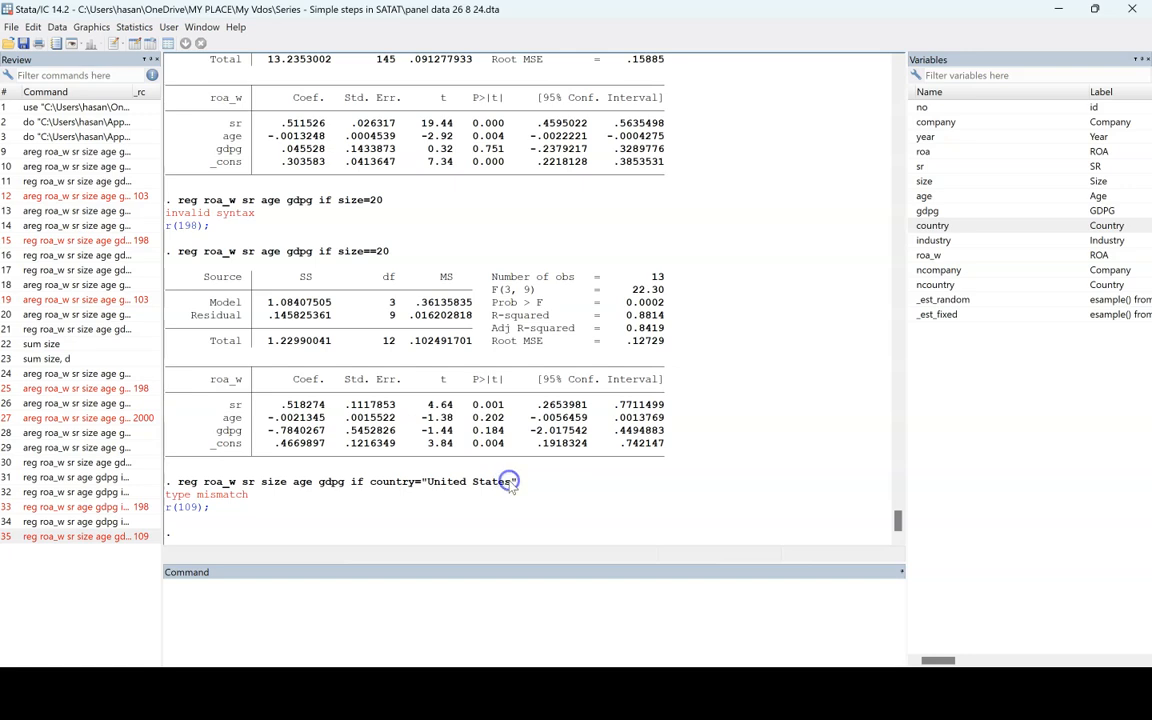
Step: Try to rerun the regression with the condition altered to country="United State"
click(56, 540)
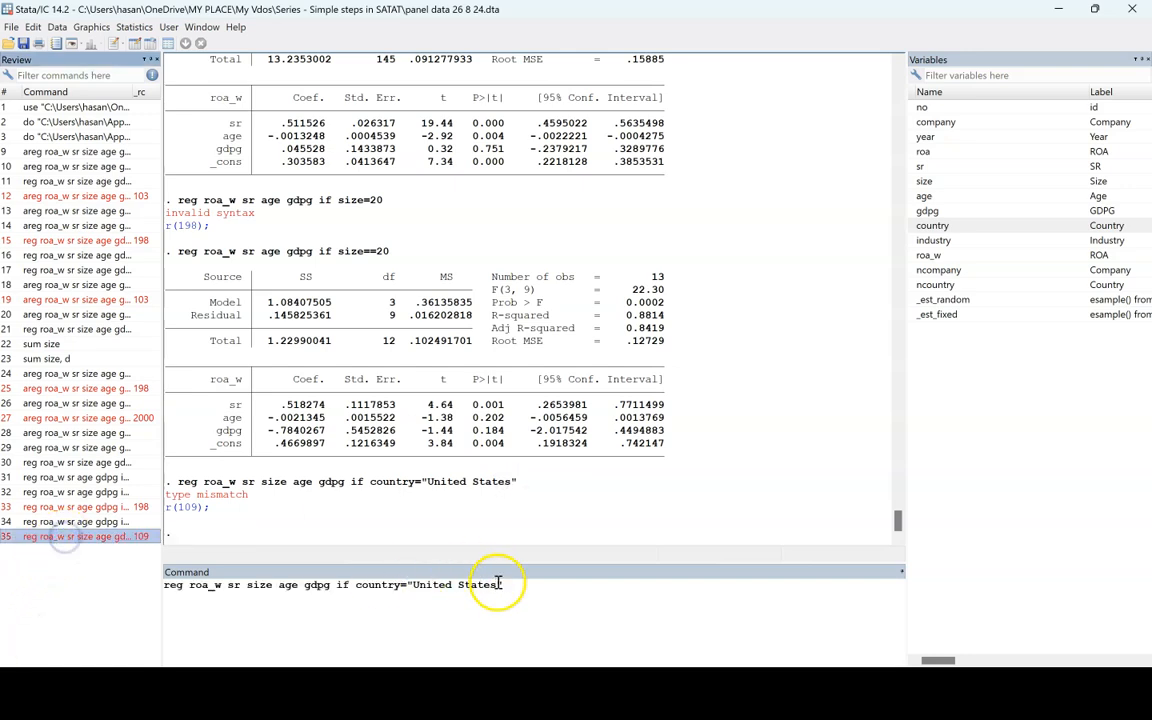
drag(413, 585, 497, 585)
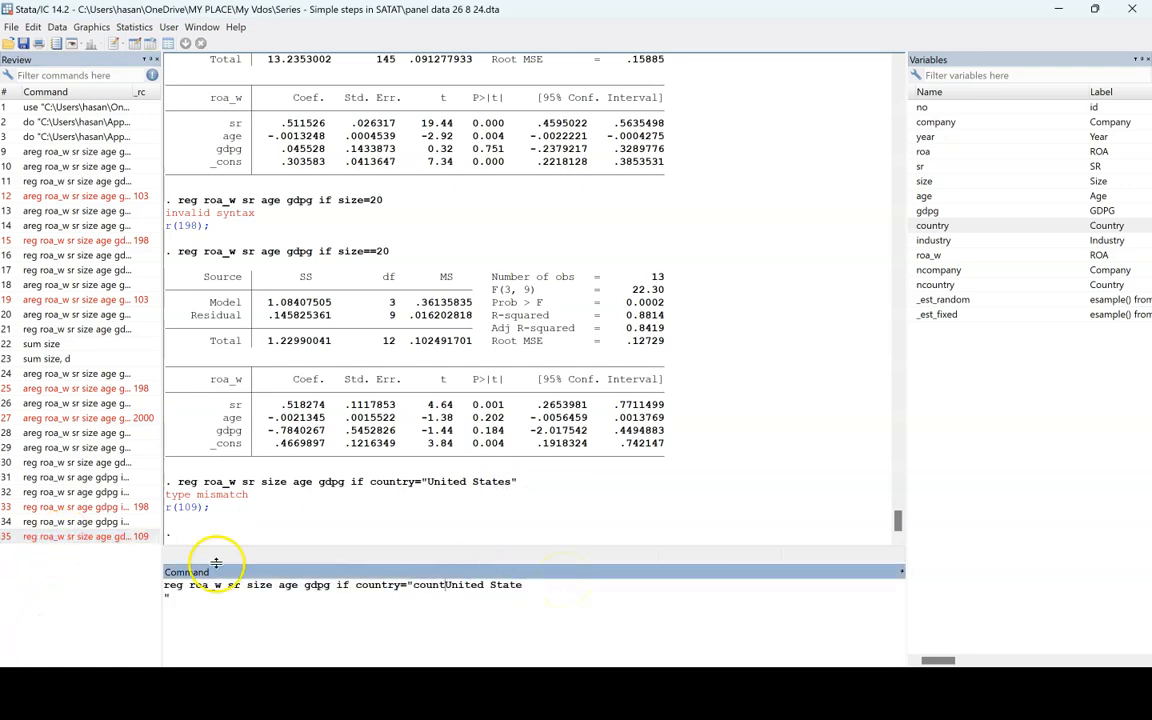
key(BackSpace)
key(BackSpace)
key(BackSpace)
key(BackSpace)
key(BackSpace)
key(BackSpace)
key(Return)
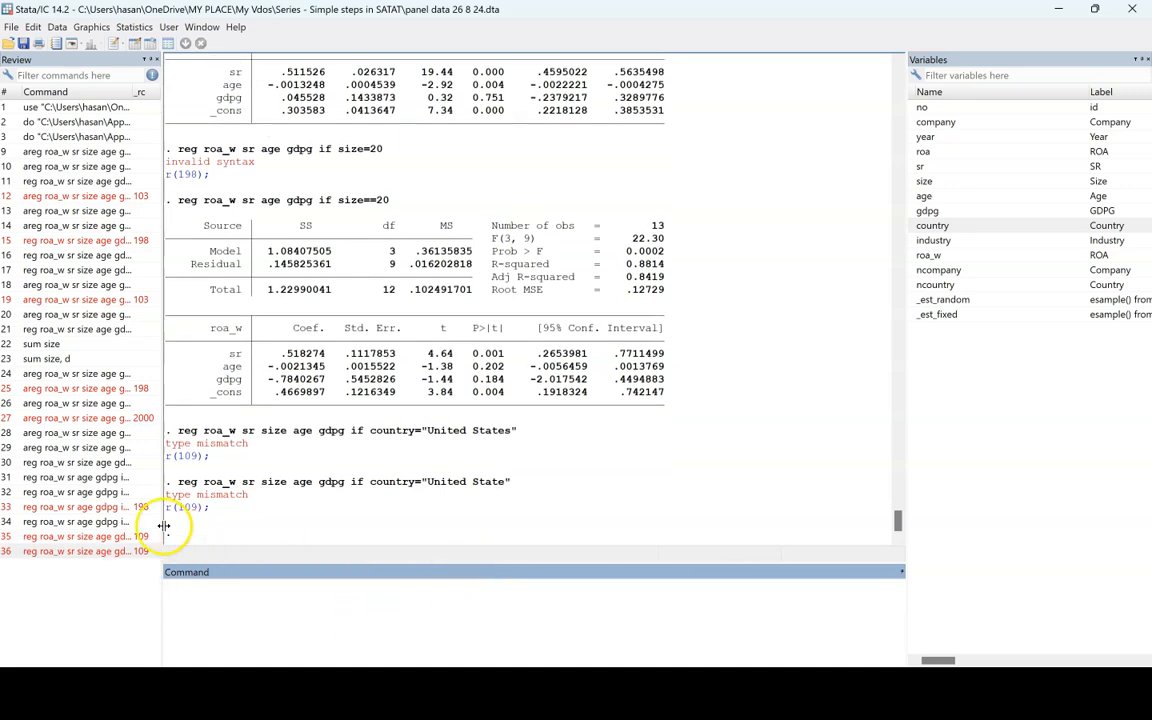
Step: Change the condition's operator to a double equals sign and try running the regression with country=="United State"
click(98, 549)
click(406, 585)
text(=)
key(Return)
Step: Correct the condition to country=="United States", run the regression, and check its number of observations
click(88, 566)
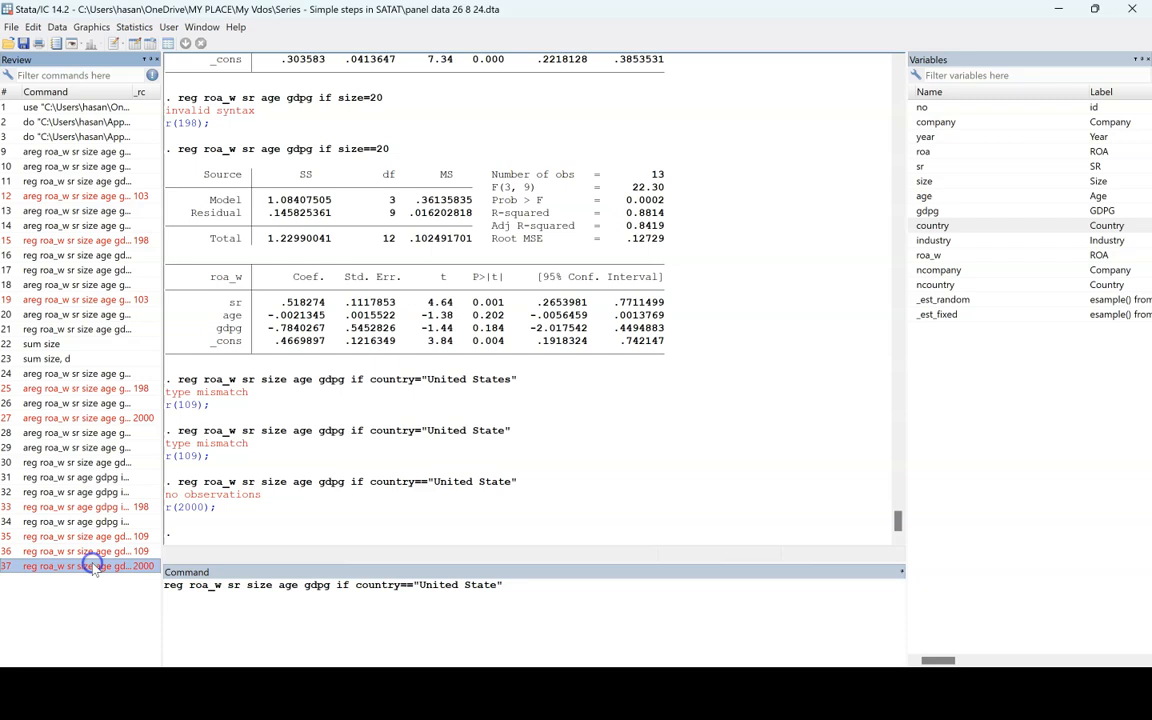
click(501, 585)
text(s)
key(Return)
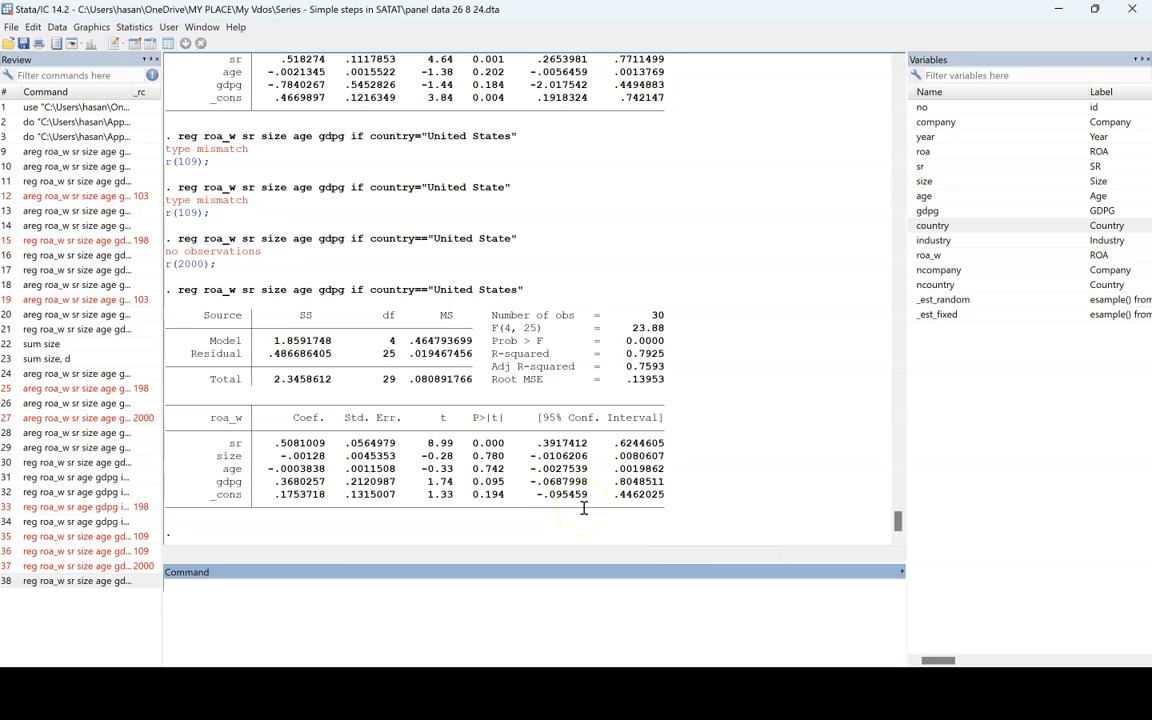
click(658, 316)
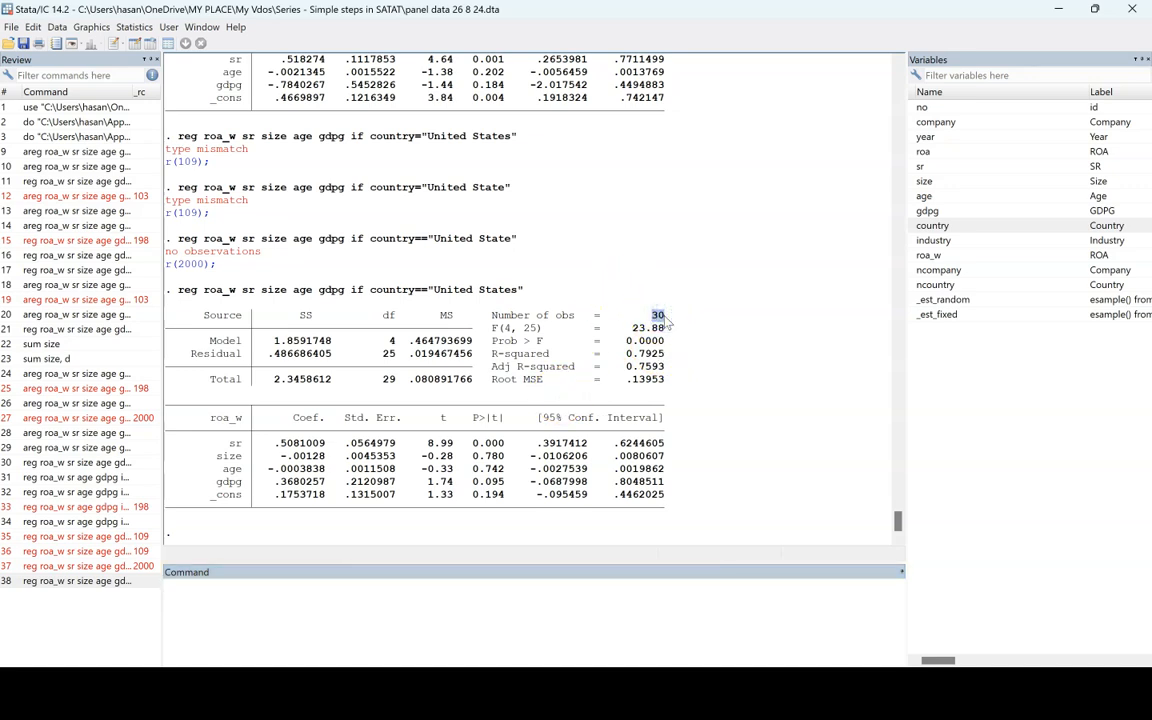